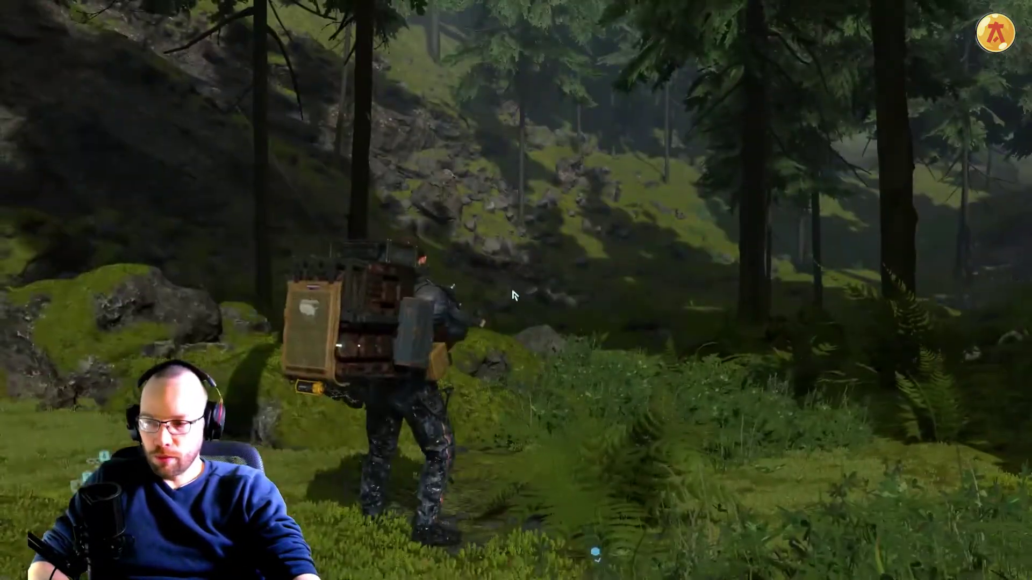
Step: Switch from the game to Task Manager, end the Lifesize (32 bits) task and return to the game
key(super)
key(alt+Tab)
key(alt+Tab)
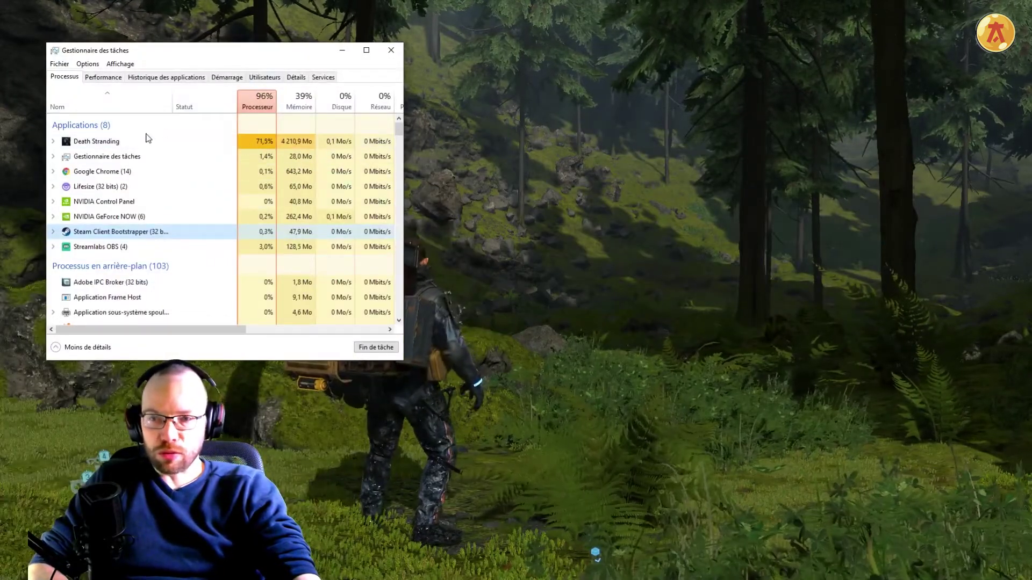
right_click(111, 188)
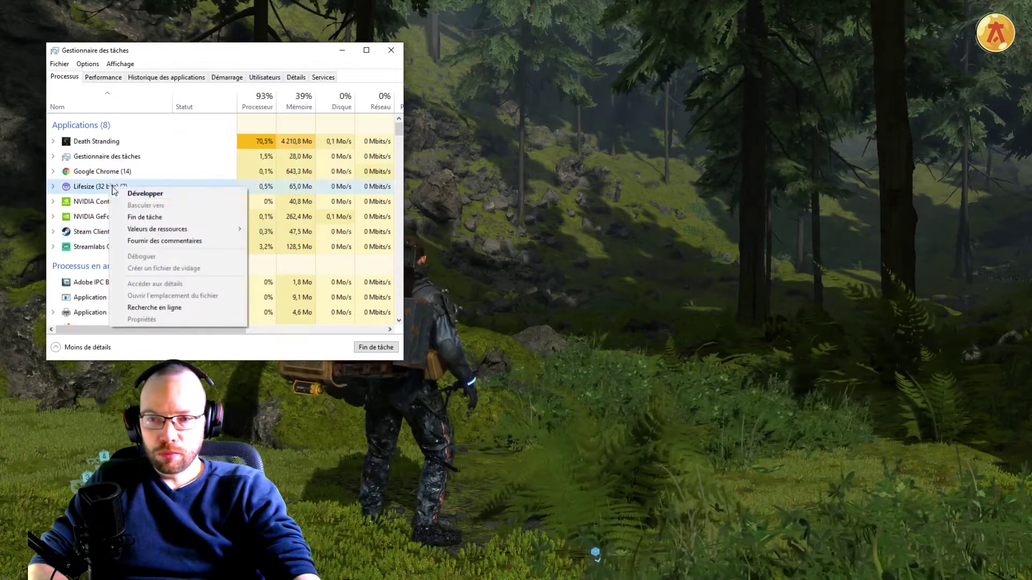
click(156, 217)
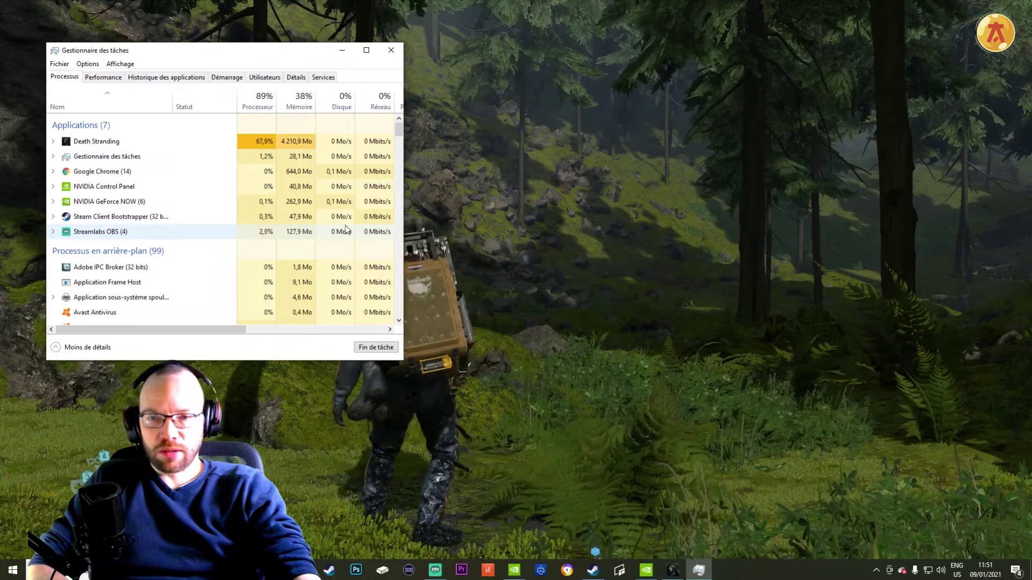
click(624, 233)
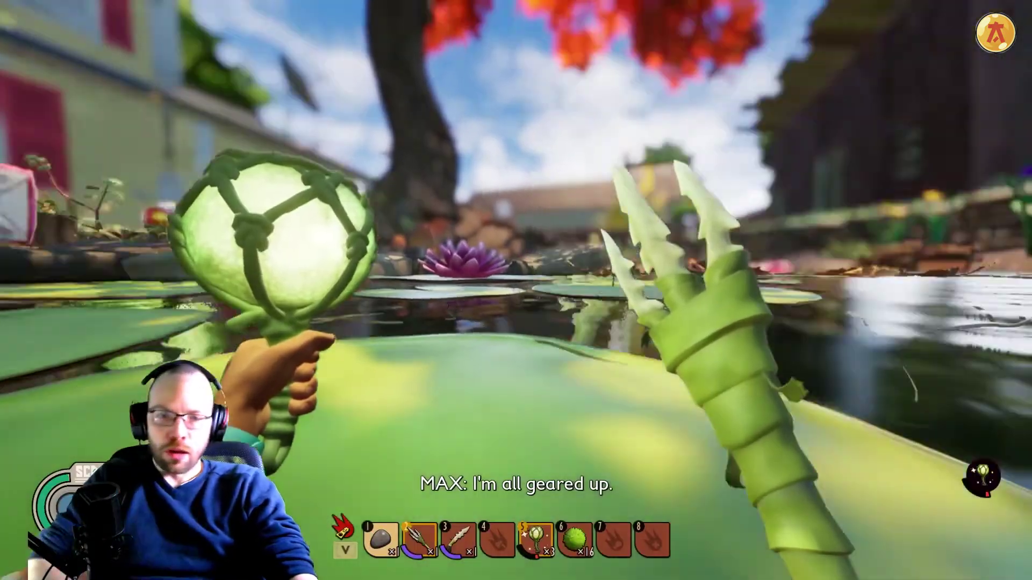
Step: Pause Grounded and set the display quality to Epic in its options
key(Escape)
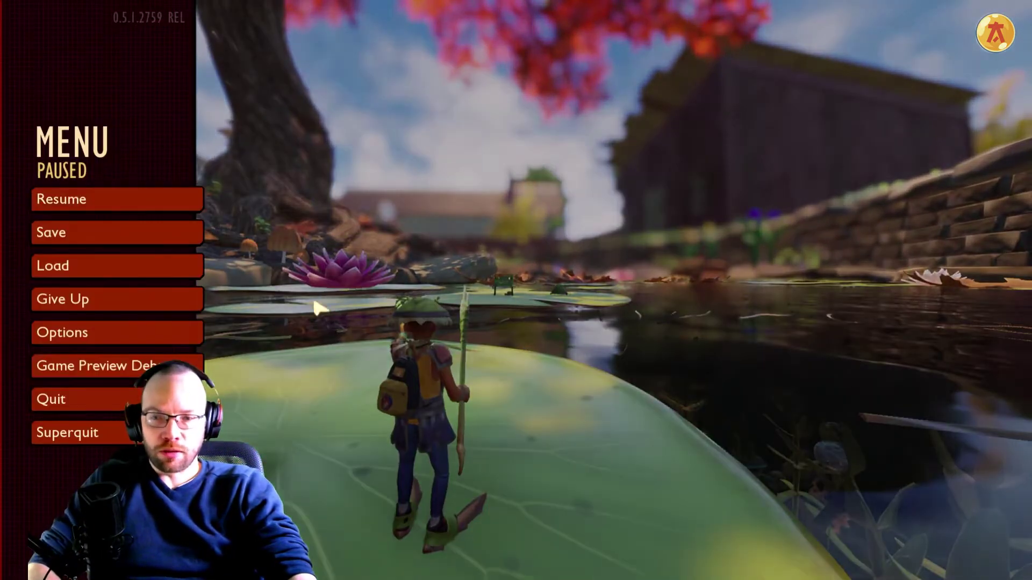
click(134, 341)
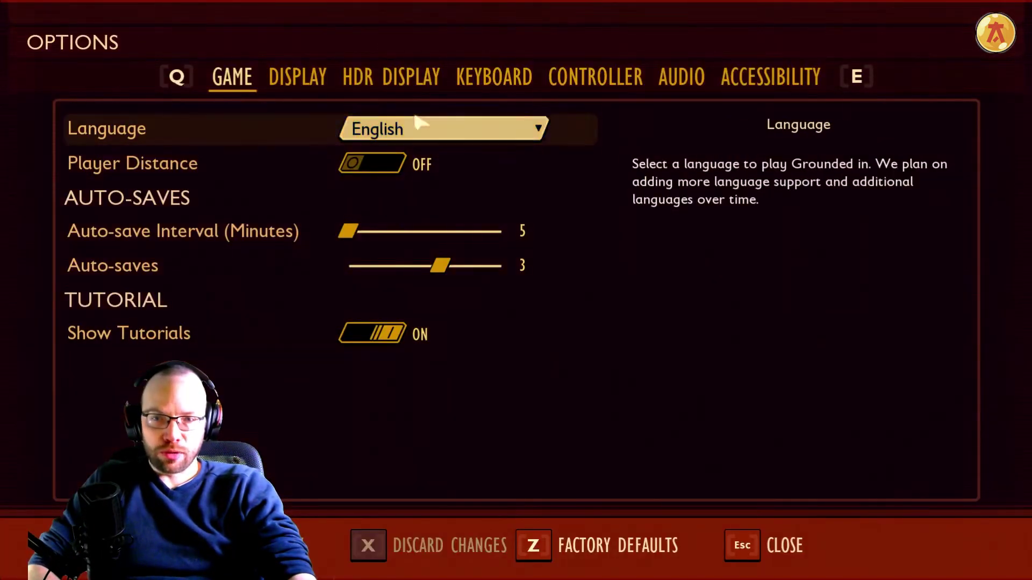
click(318, 78)
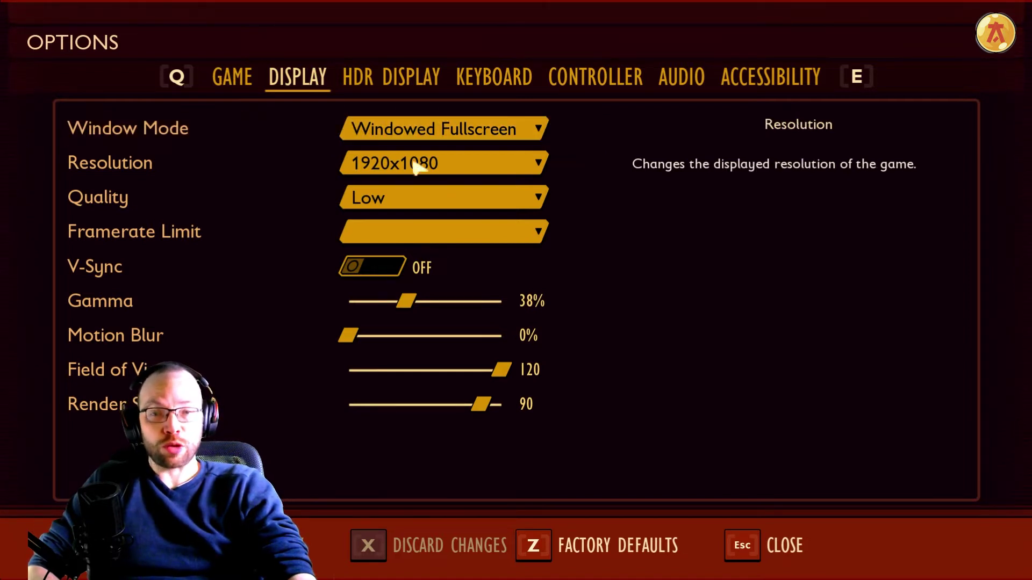
click(418, 199)
click(392, 297)
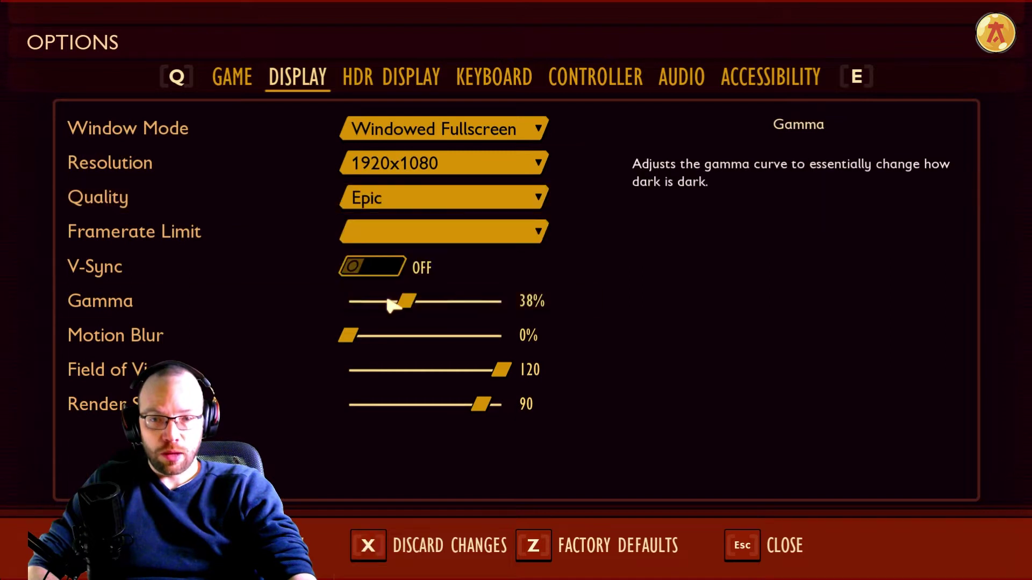
Step: Set the framerate limit to Unlimited and the render scale to 100
click(399, 235)
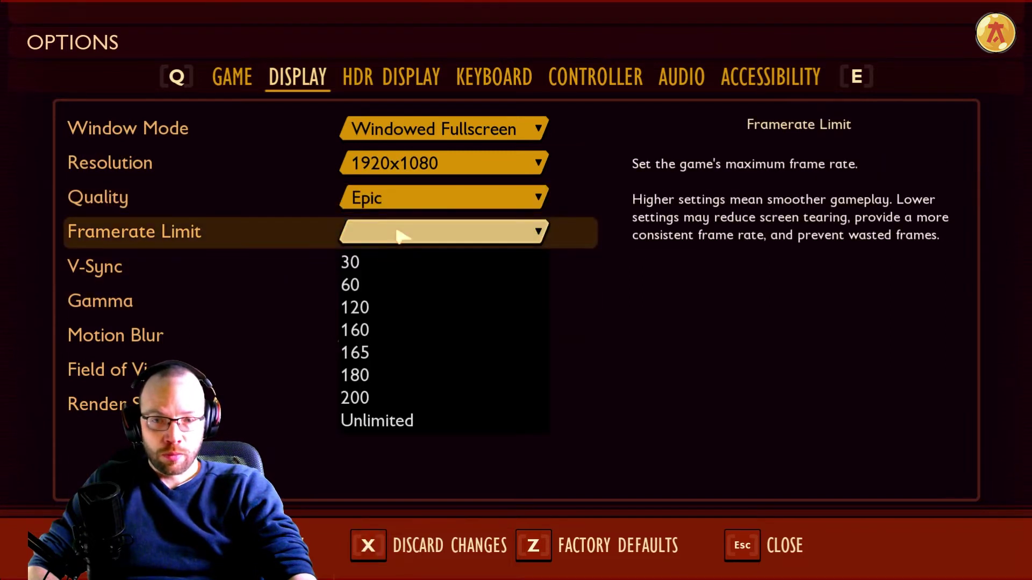
click(398, 424)
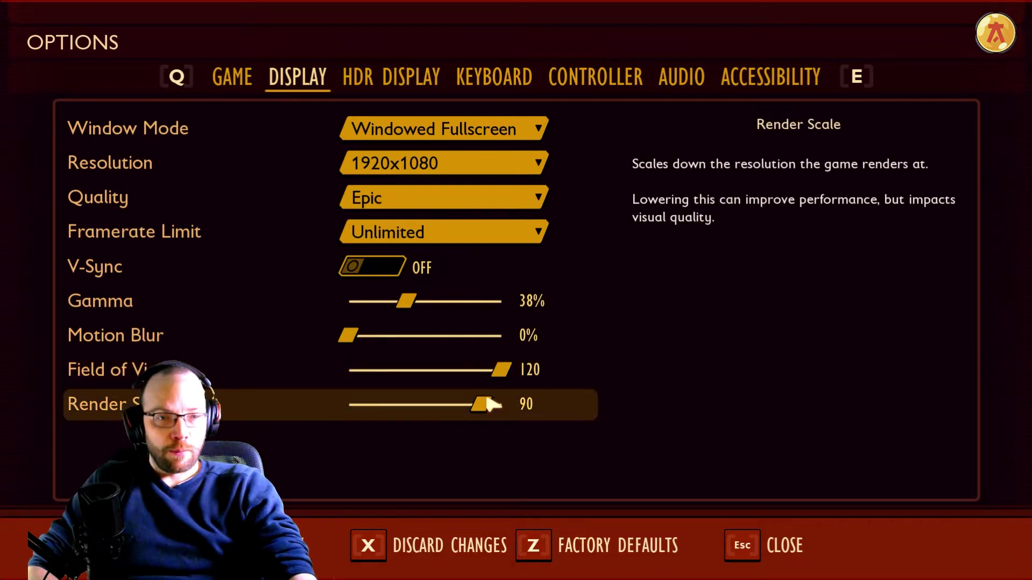
drag(488, 404, 517, 404)
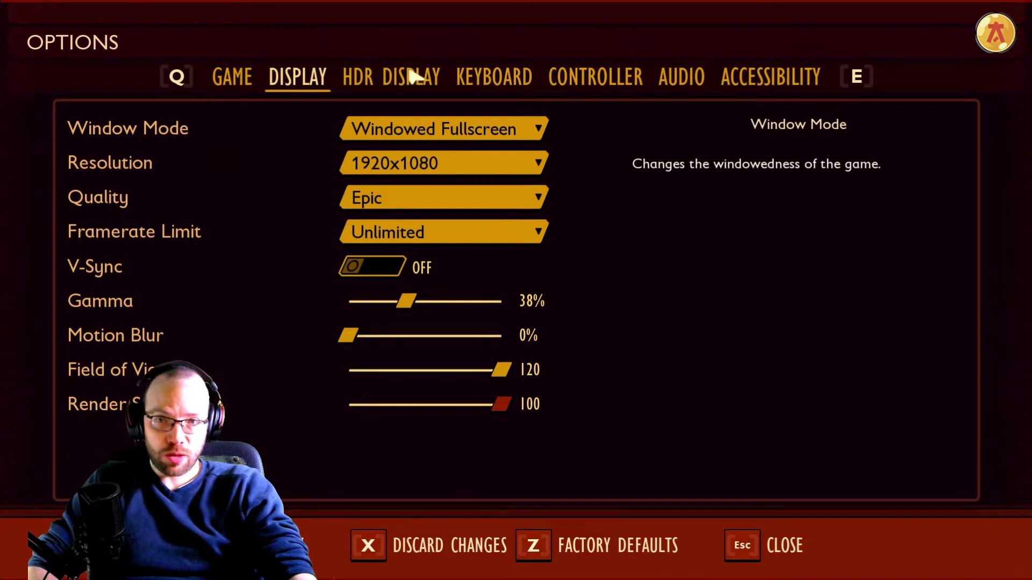
Step: Check the HDR display settings, return to the display options, close them and resume the game
click(369, 80)
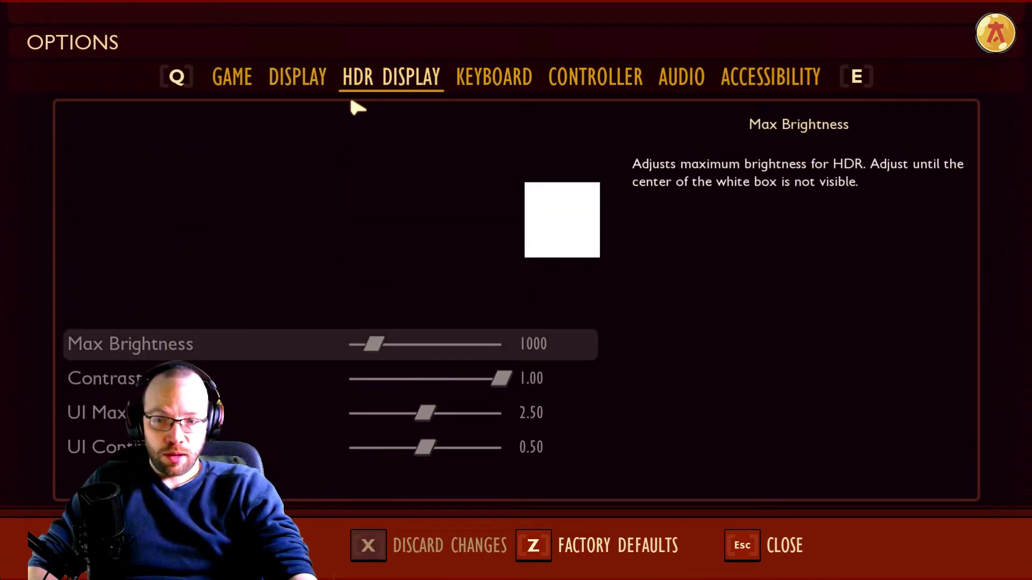
click(303, 77)
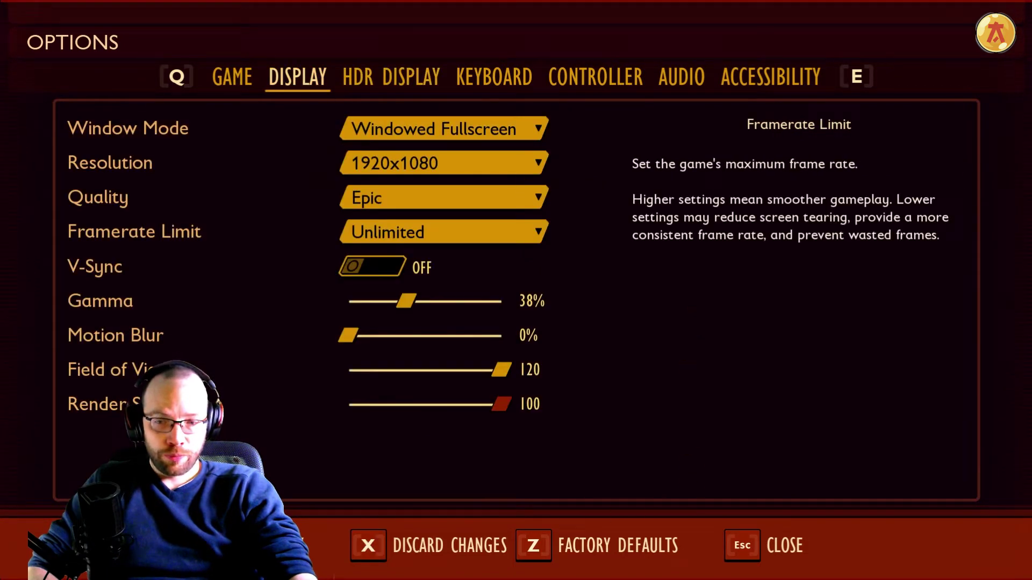
click(747, 544)
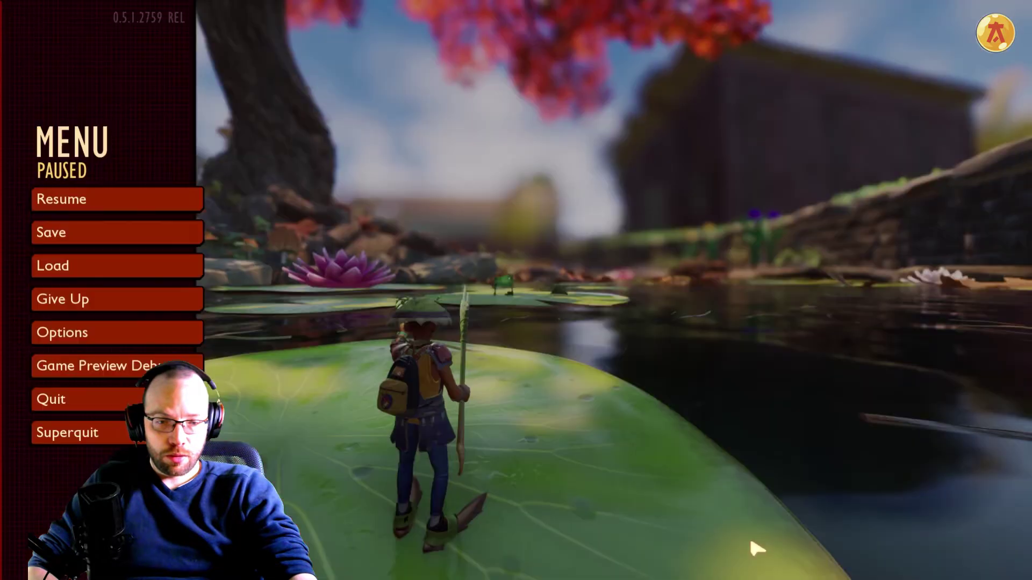
click(108, 199)
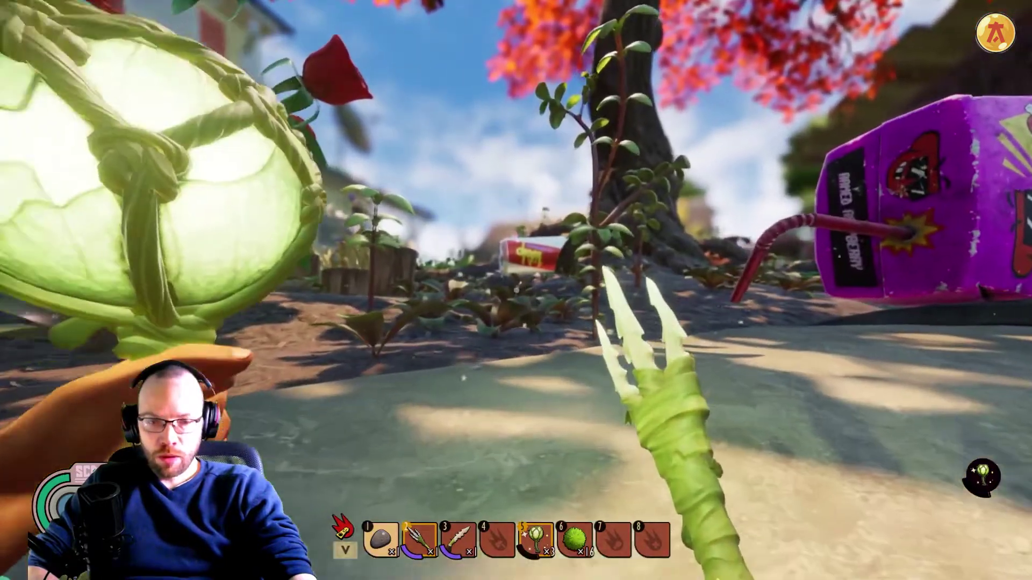
Step: Walk the character forward through the garden to examine the game's rendering at the new display settings
key(w)
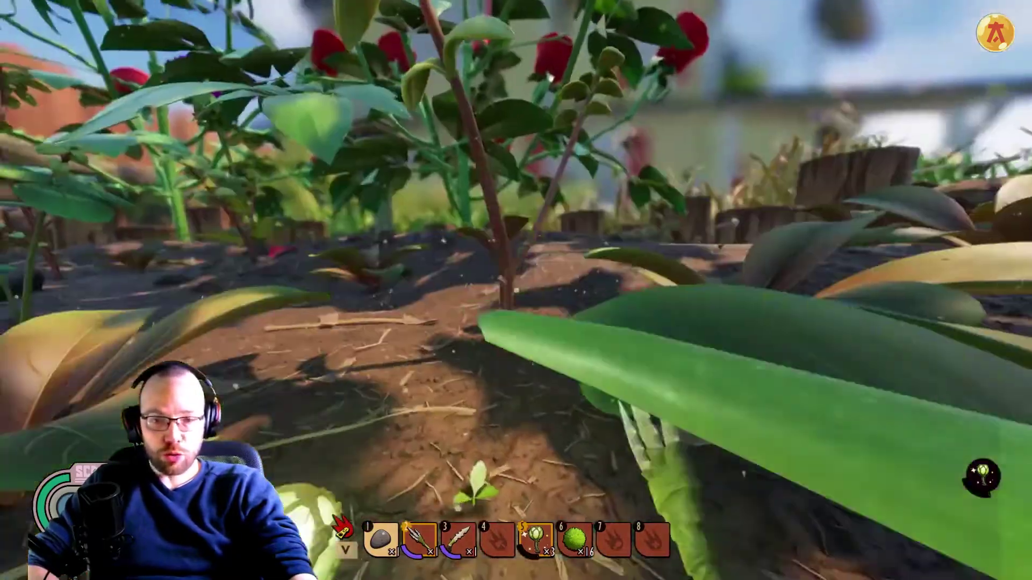
key(w)
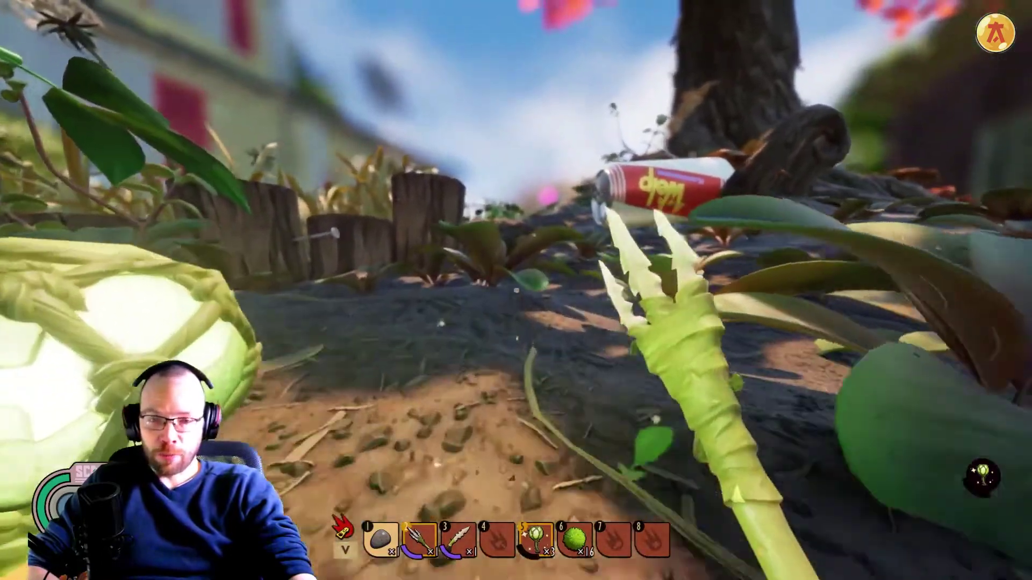
key(w)
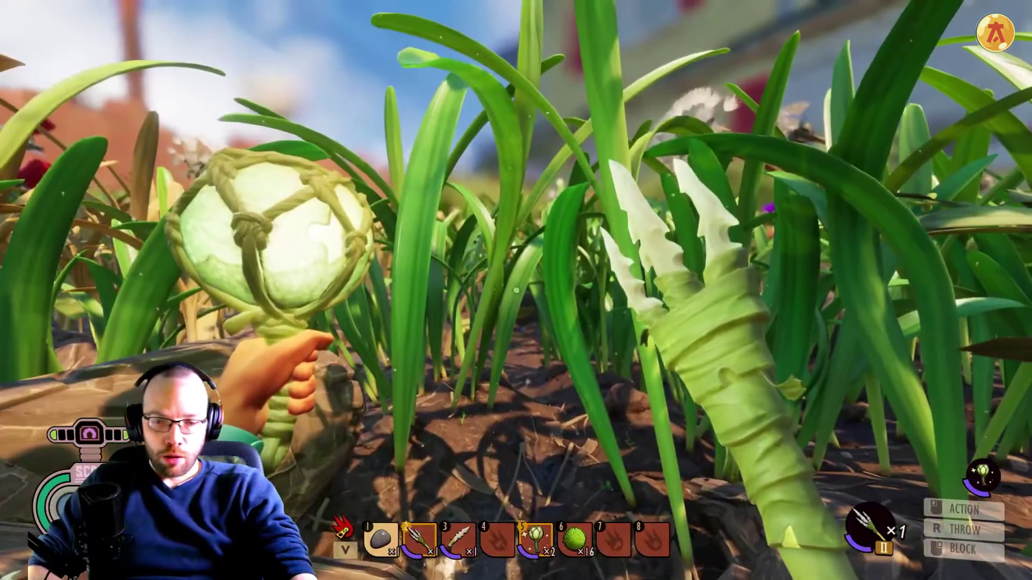
Step: Switch to Premiere Pro with the review tlou project and place the floating timeline panel below the program monitor's picture
key(alt+Tab)
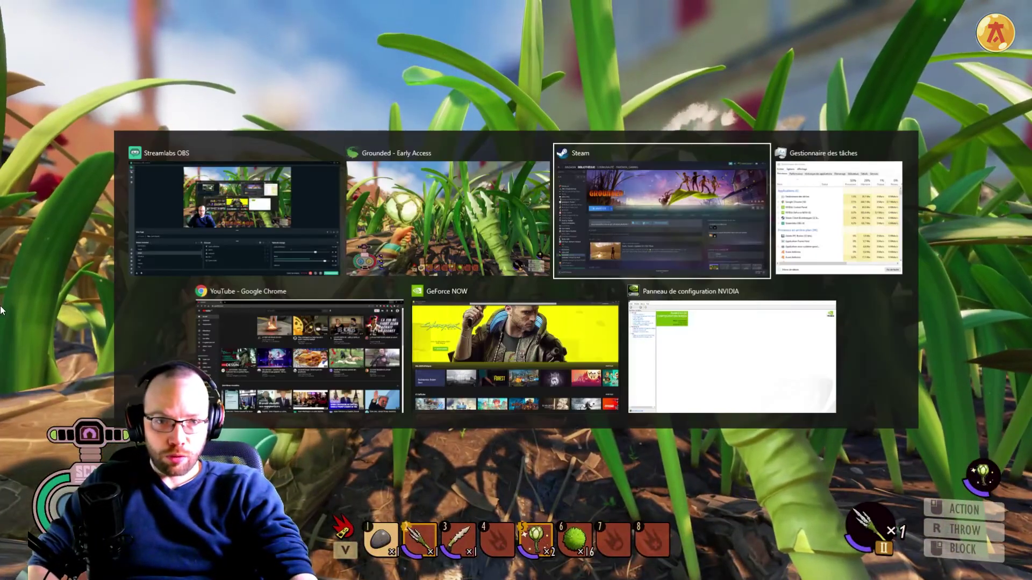
key(alt+Tab)
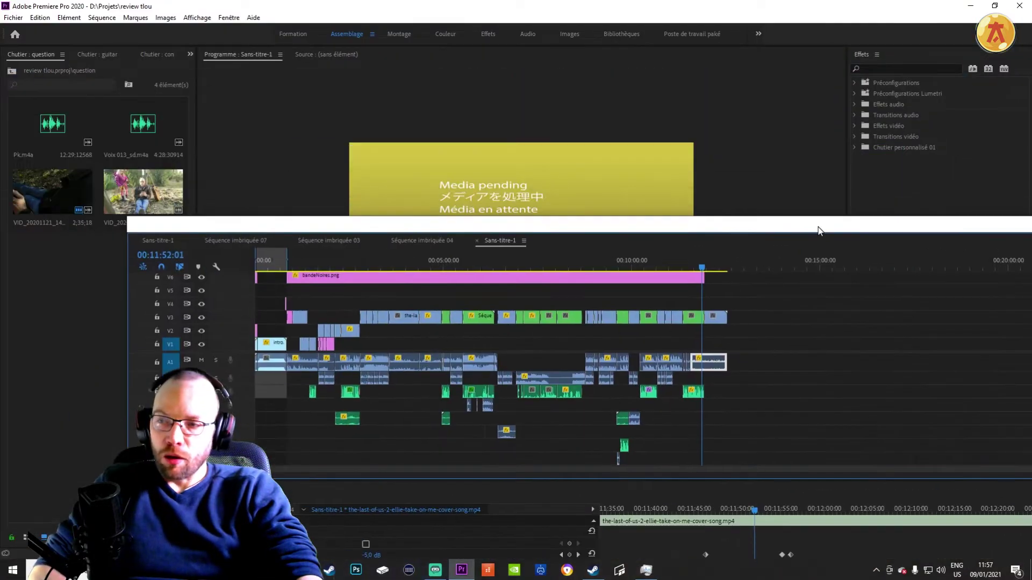
drag(753, 245, 750, 282)
drag(747, 578, 702, 367)
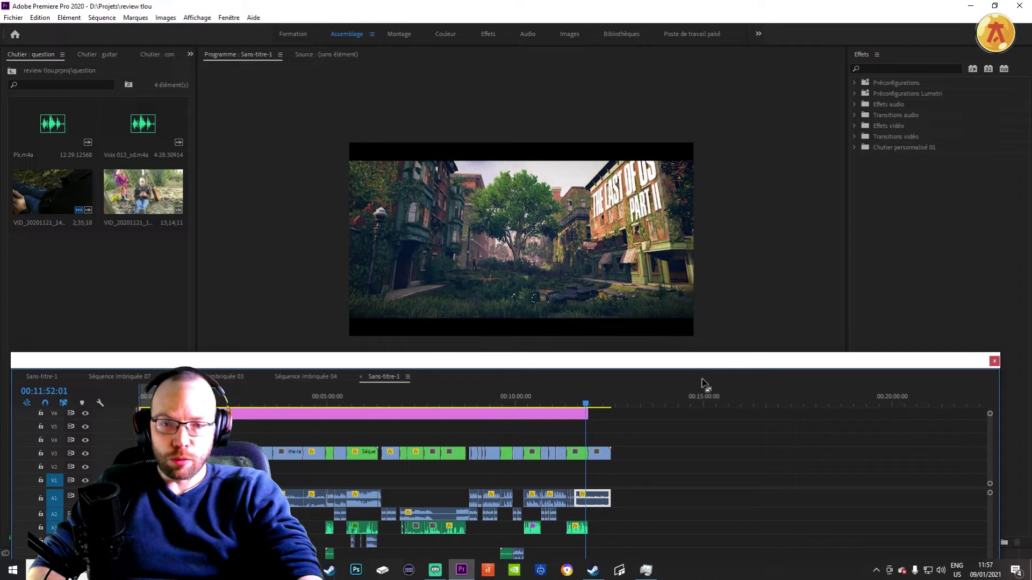
Step: Scrub through the Sans-titre-1 sequence and play it from 00:05:25:18 to review the preview playback
drag(405, 401, 300, 422)
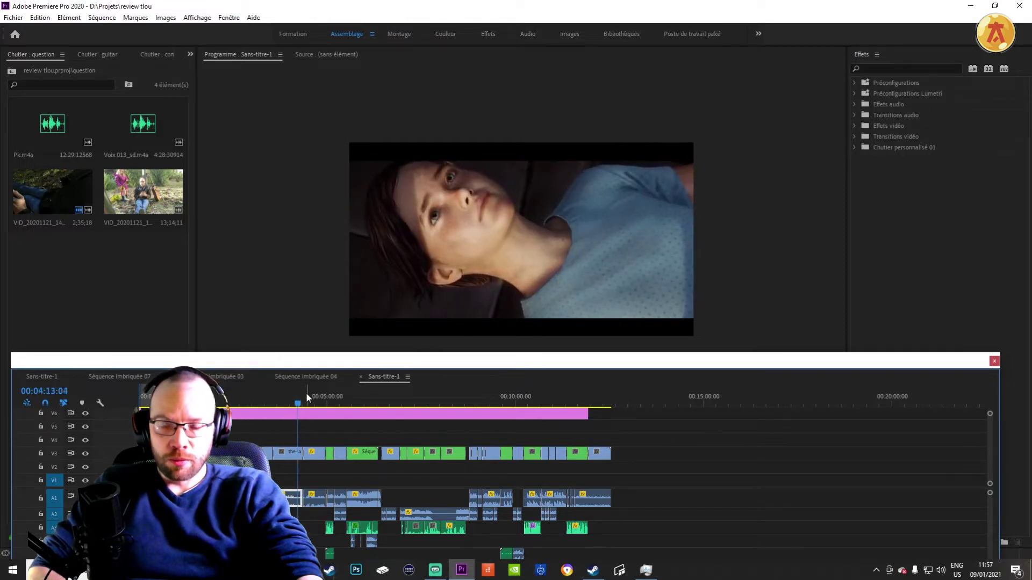
drag(299, 403, 345, 415)
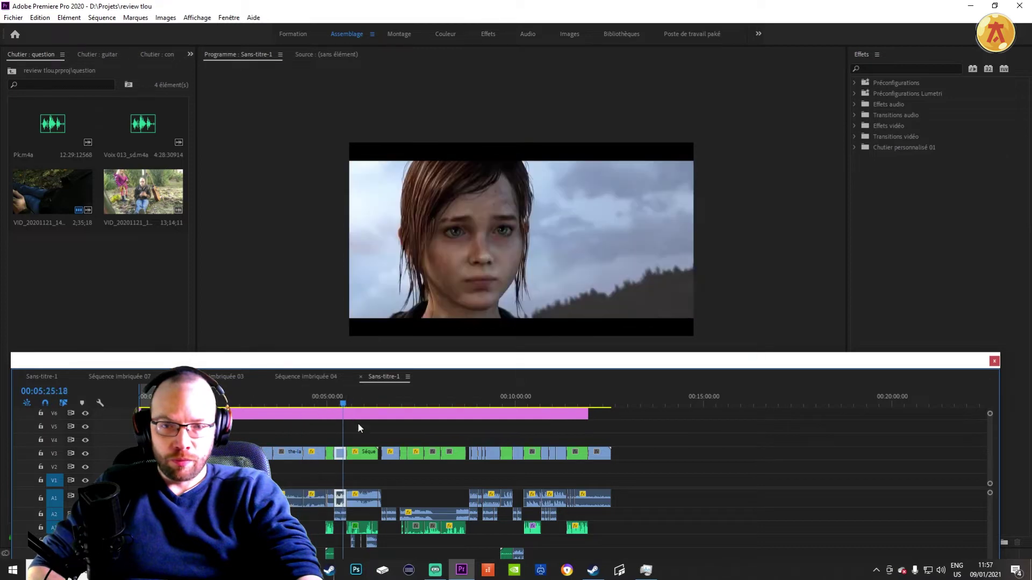
key(space)
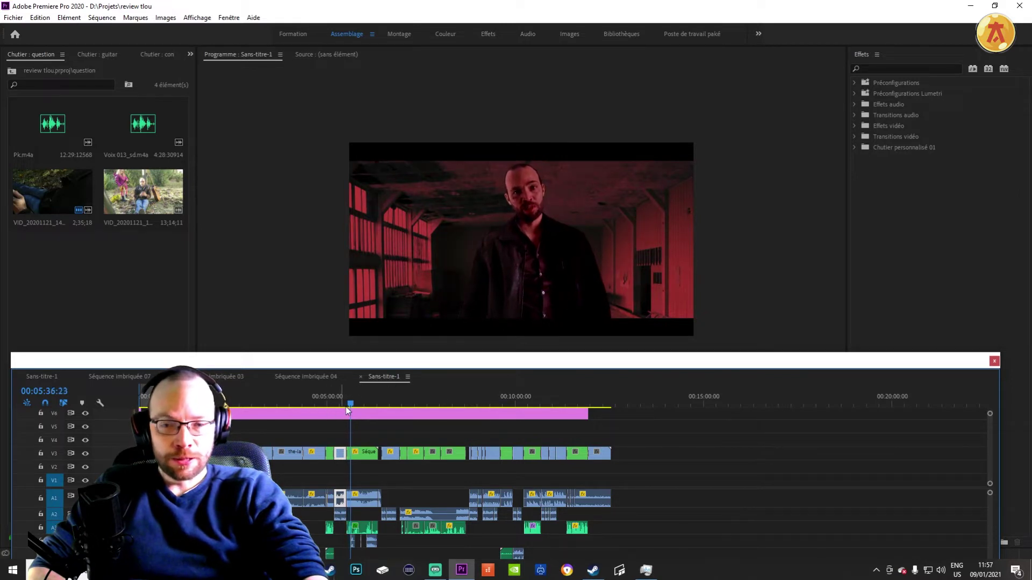
drag(353, 402, 218, 421)
drag(322, 356, 357, 315)
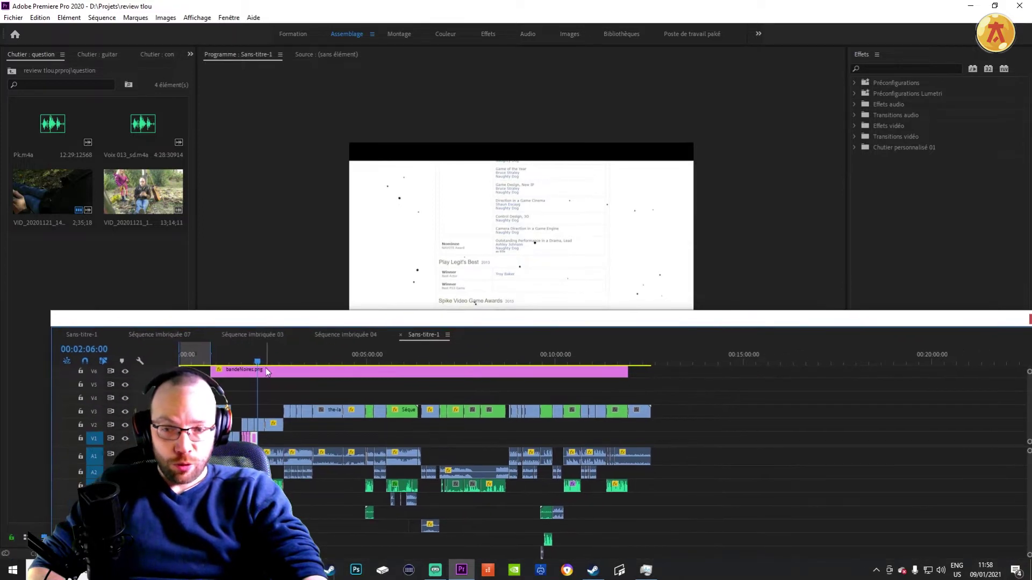
click(304, 364)
drag(303, 363, 378, 363)
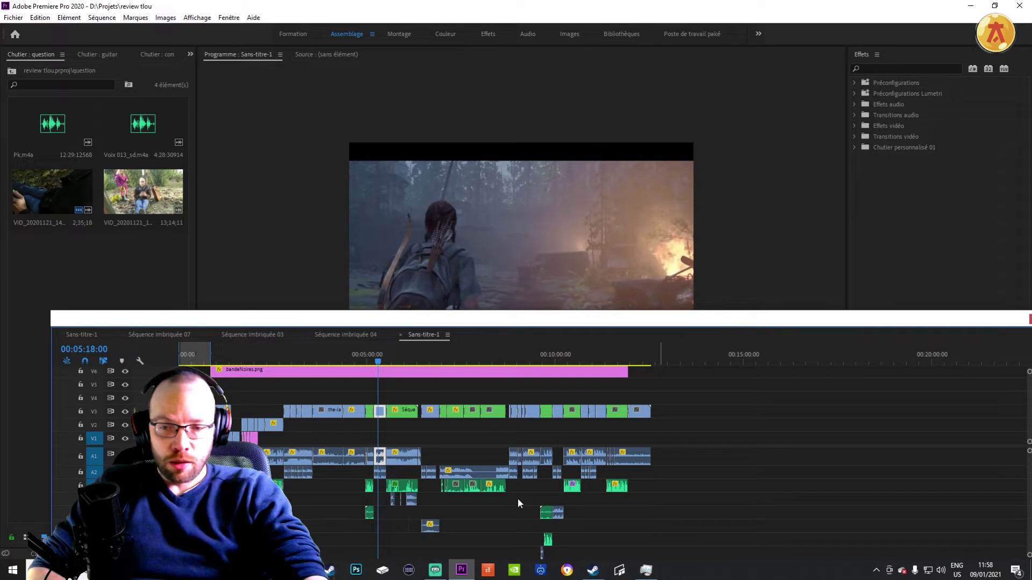
Step: Examine nested sequences 13 and 03 and the longer Sans-titre-1 timeline, and return to the main Sans-titre-1 edit
double_click(405, 411)
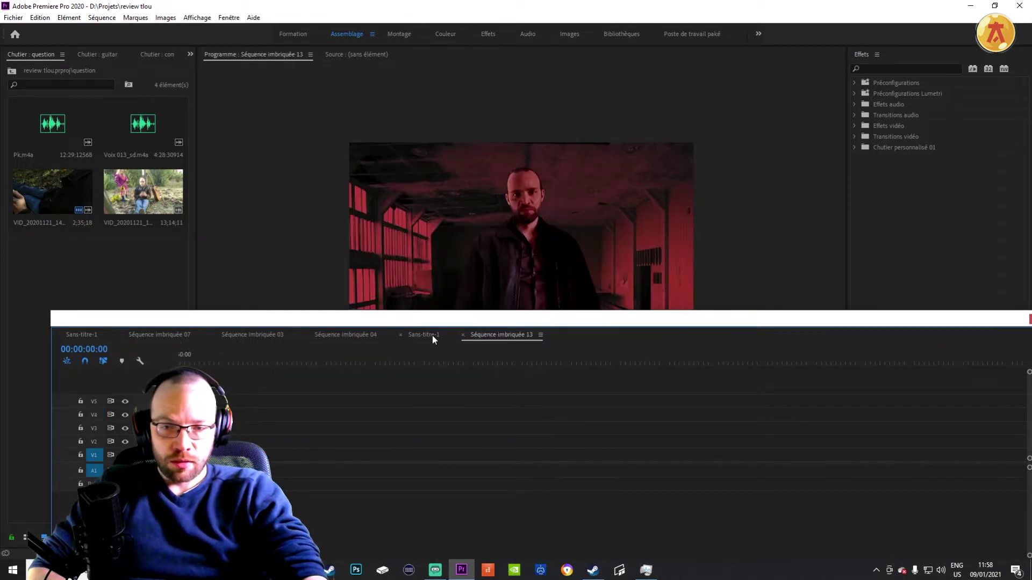
click(430, 335)
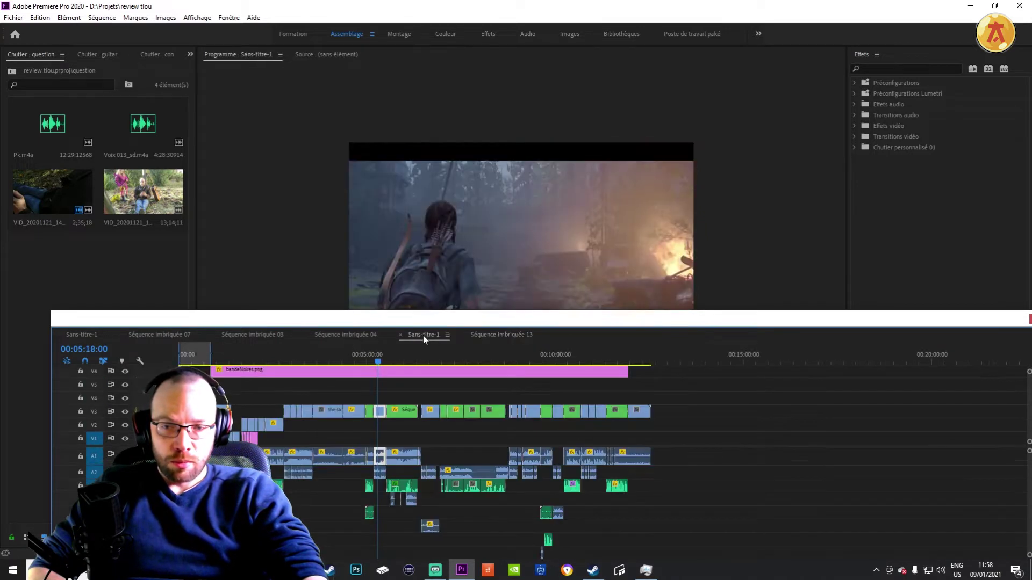
double_click(456, 414)
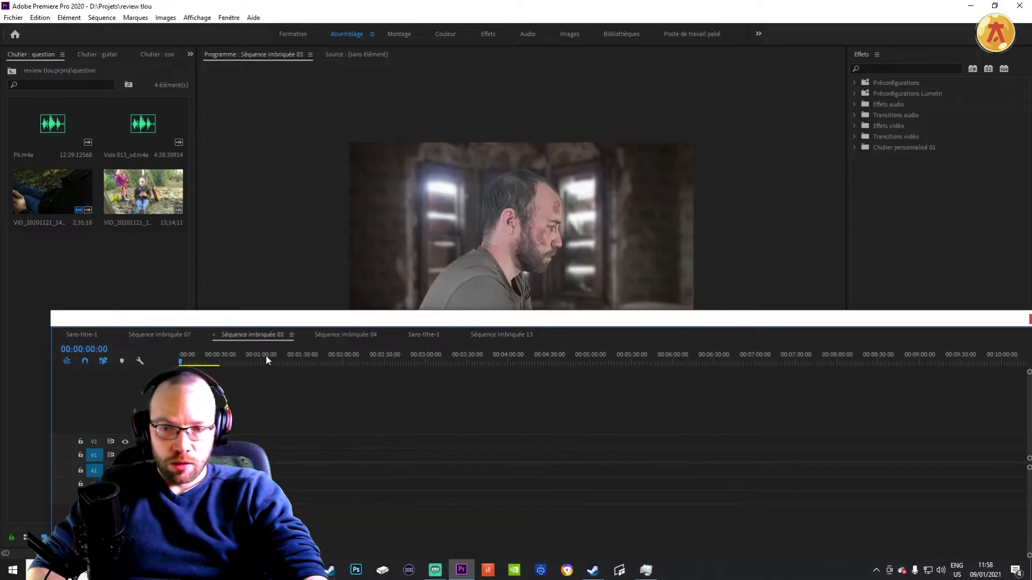
click(114, 337)
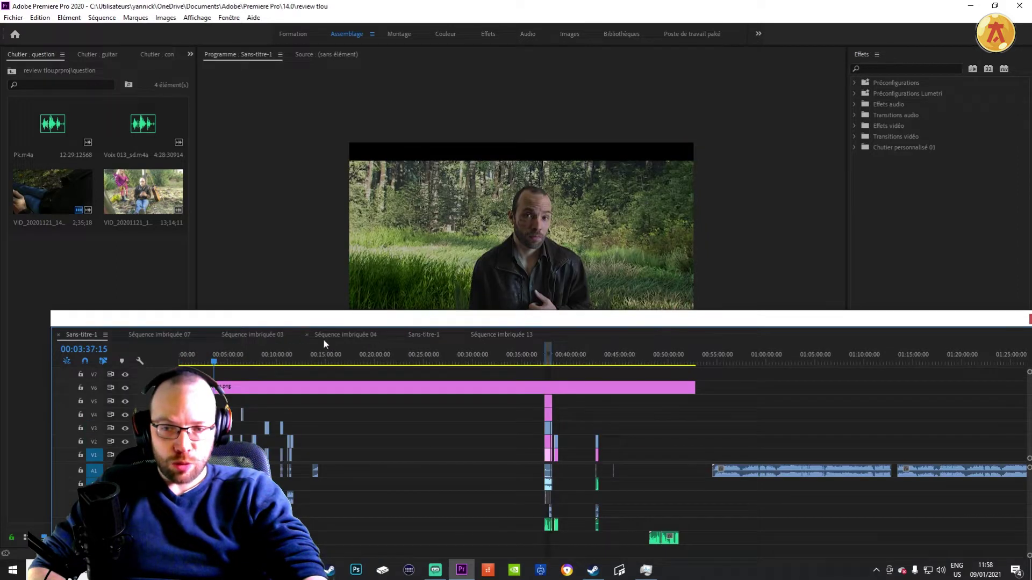
drag(355, 322, 275, 312)
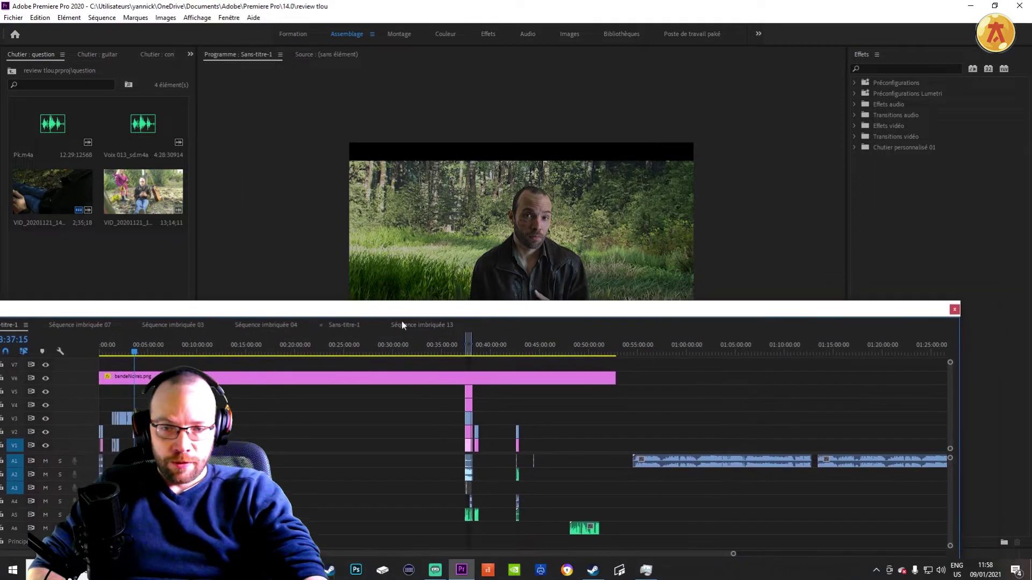
click(415, 329)
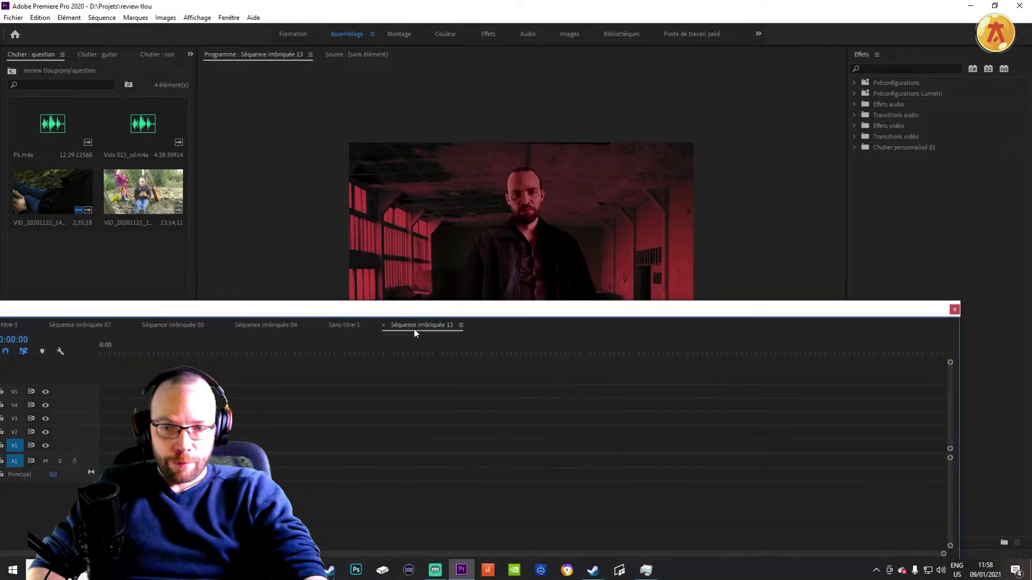
click(350, 325)
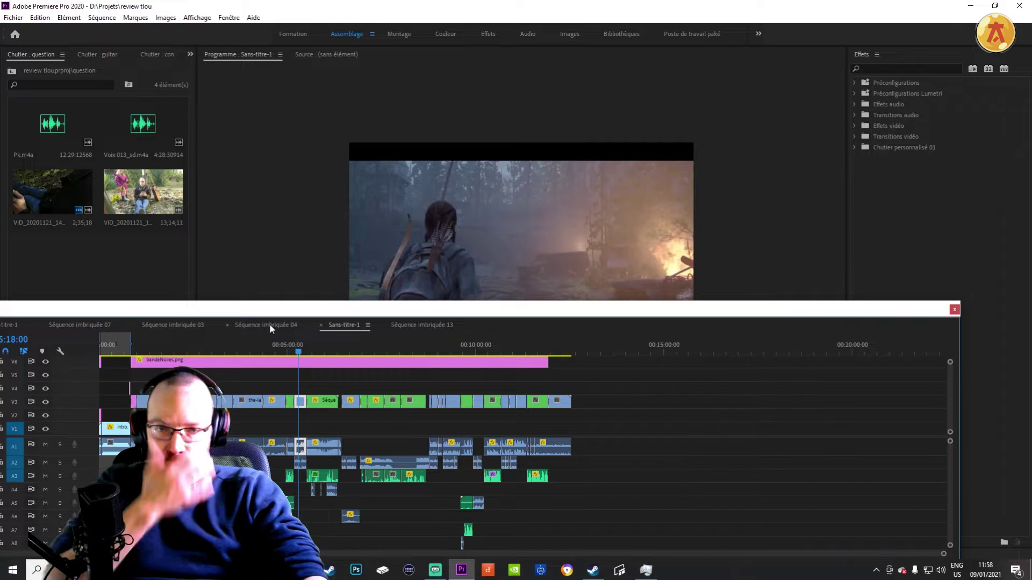
Step: Start the new project Sans titre in D:\Projets and move its empty floating timeline panel over the program monitor's lower part
click(13, 17)
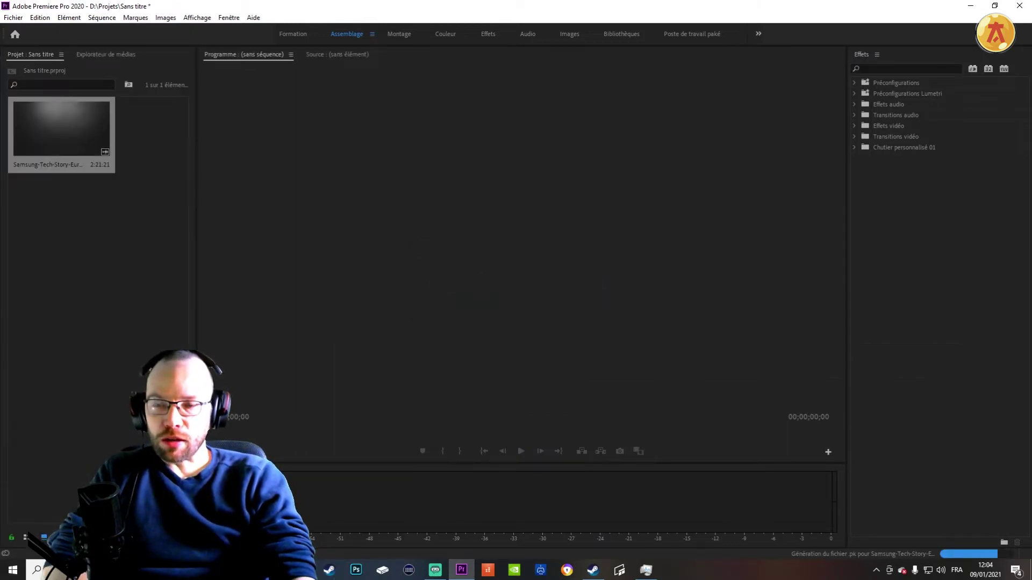
drag(415, 253, 763, 265)
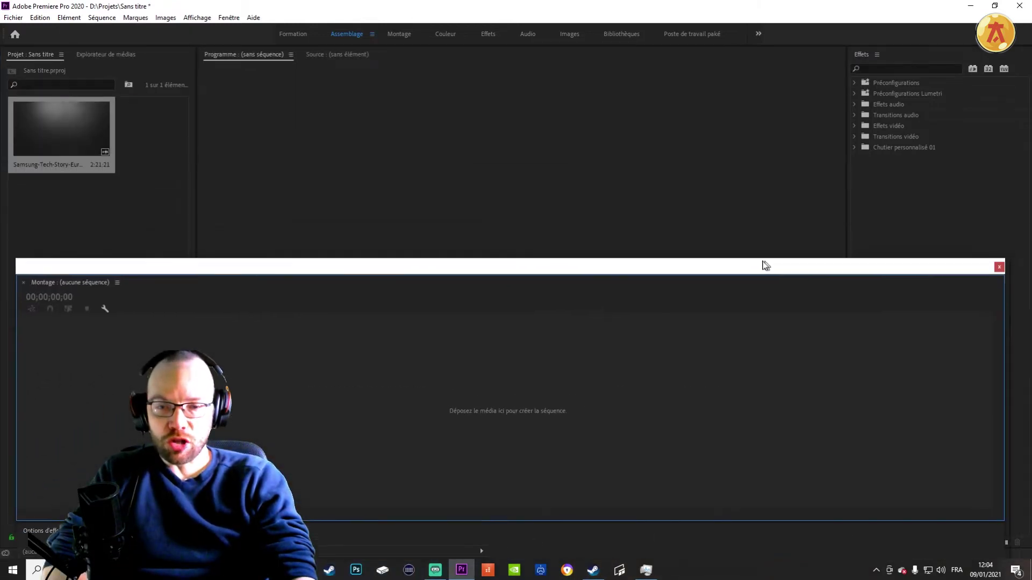
Step: Create a sequence from the Samsung-Tech-Story clip and play it with the floating timeline panel moved lower
drag(33, 133, 437, 401)
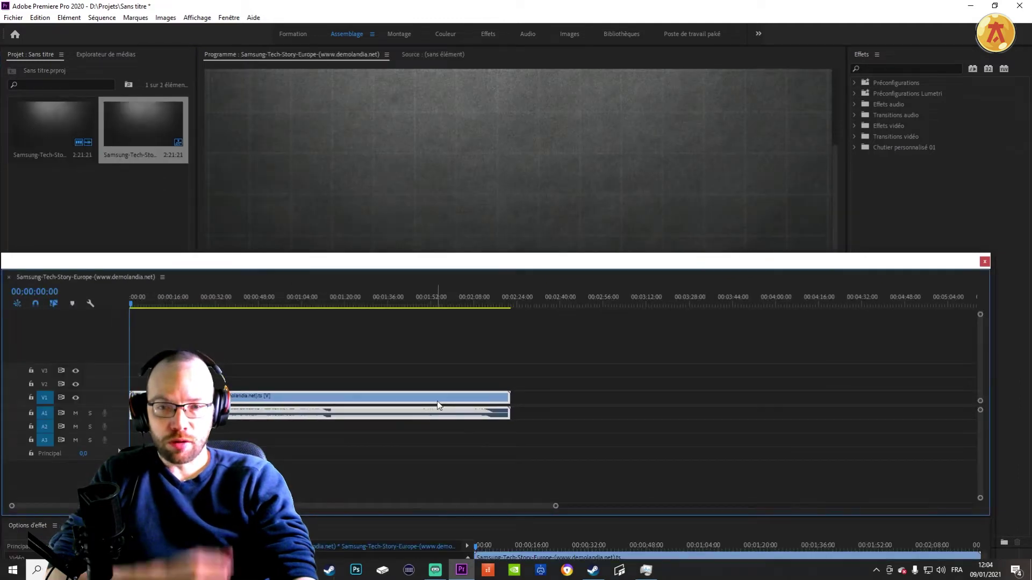
drag(472, 276, 481, 354)
key(space)
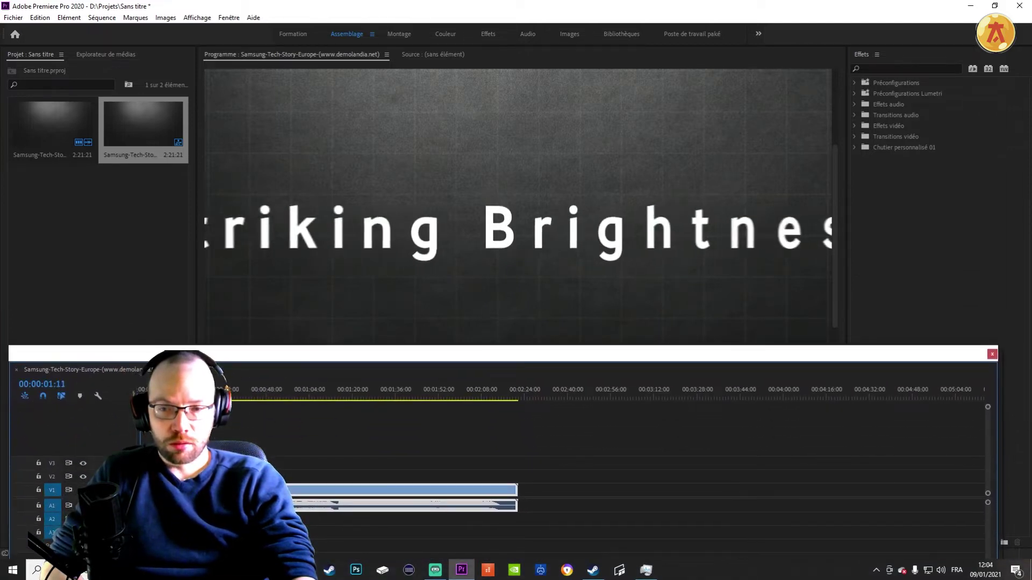
Step: Scrub through the Samsung-Tech-Story sequence up to 00:01:44:03 to test the preview, shifting the floating timeline slightly up
drag(241, 401, 191, 399)
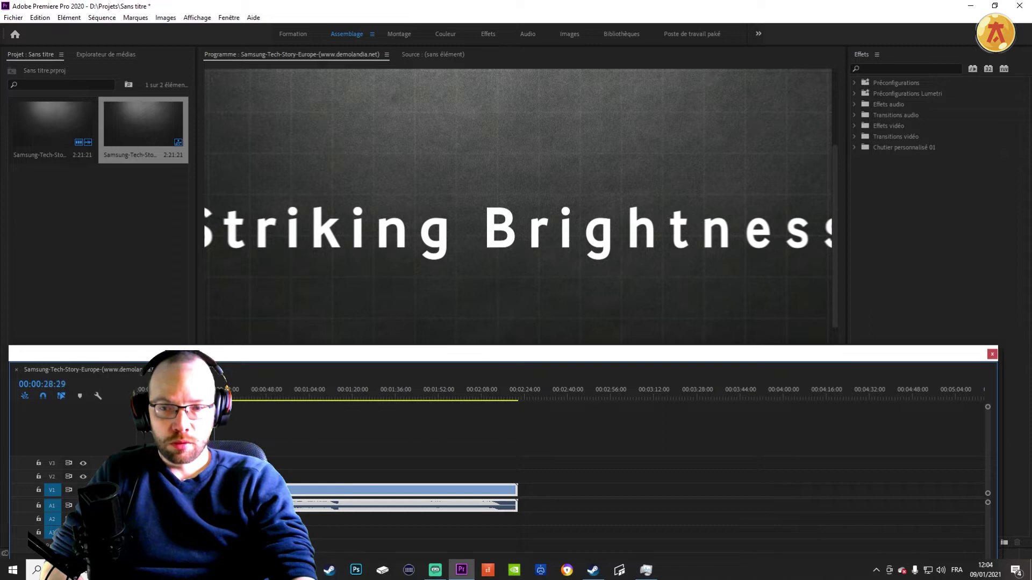
click(263, 446)
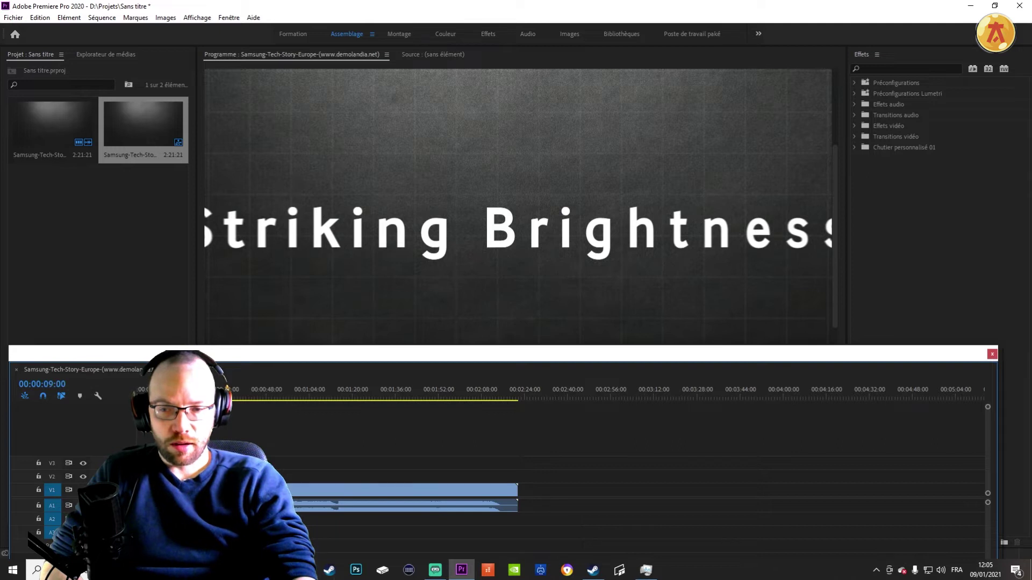
drag(191, 398, 251, 400)
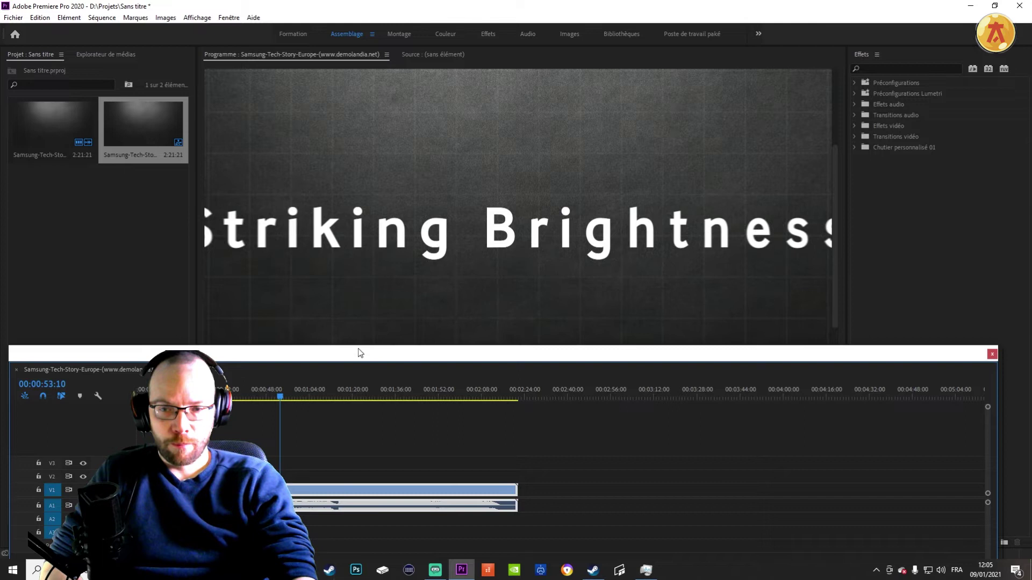
drag(356, 359, 403, 337)
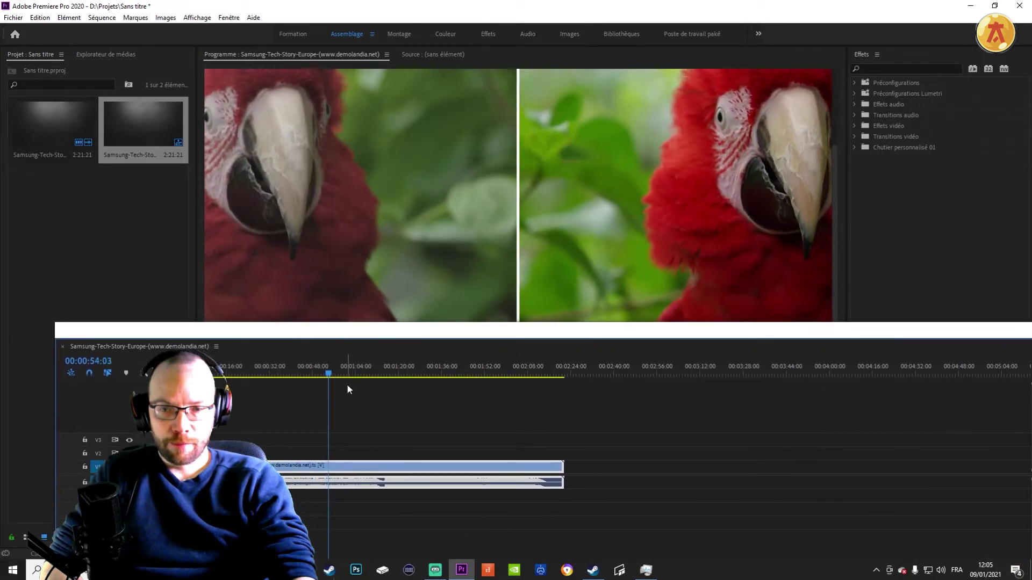
drag(331, 377, 427, 388)
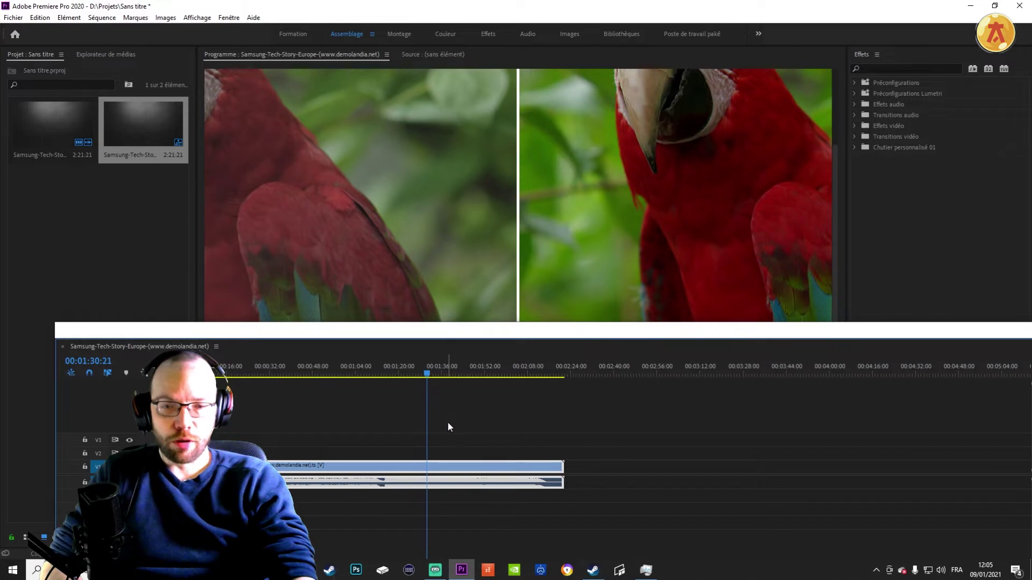
drag(433, 372, 463, 376)
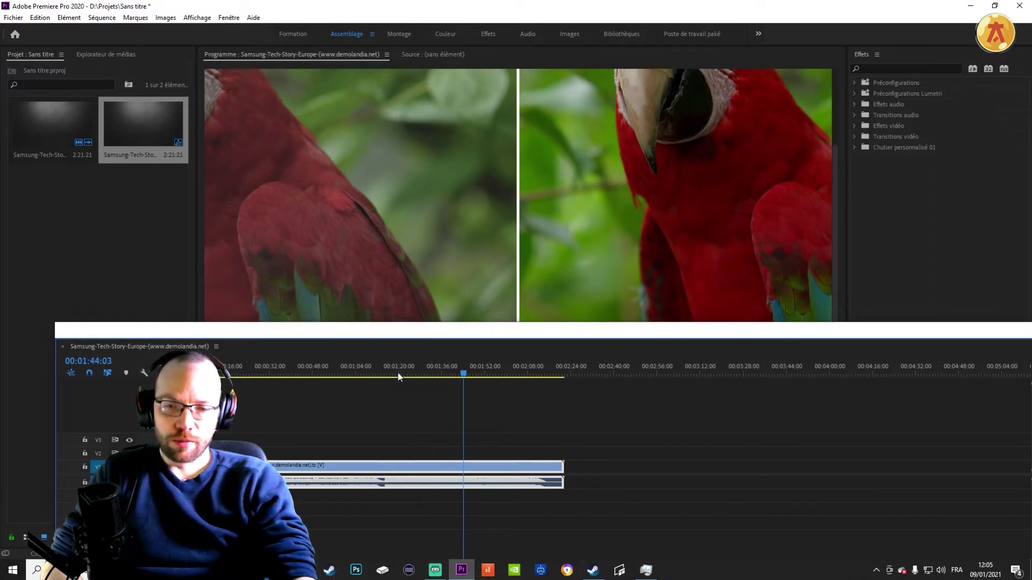
Step: Return near the start of the Samsung sequence and scrub forward again to 00:01:02:28 to check preview responsiveness
drag(385, 372, 206, 373)
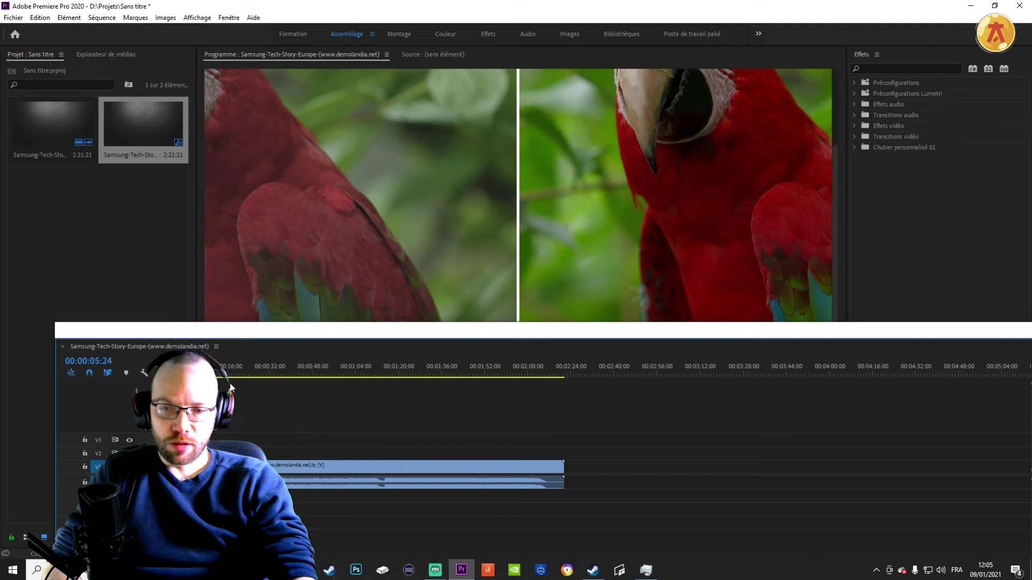
click(217, 372)
drag(230, 376, 249, 377)
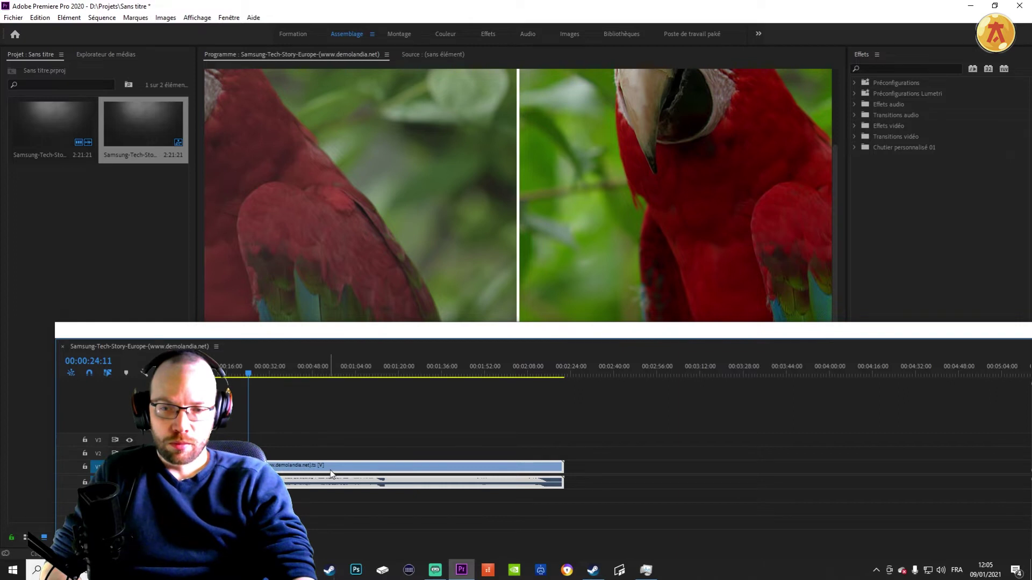
drag(249, 376, 354, 371)
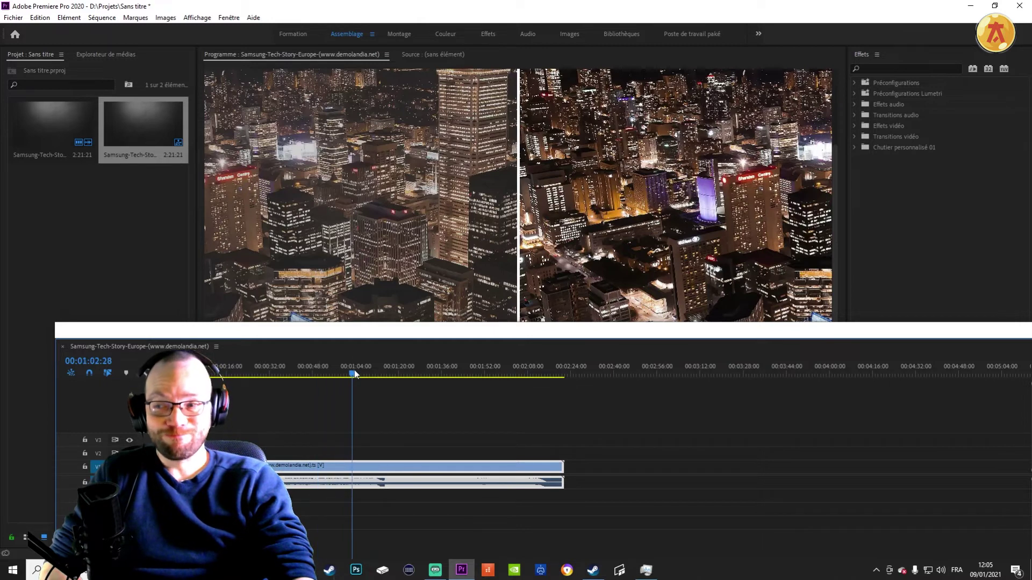
Step: Bring the floating timeline fully into view and test the sequence preview around 00:00:28:11 and 00:01:27:27
drag(562, 330, 542, 338)
drag(405, 385, 240, 384)
right_click(289, 480)
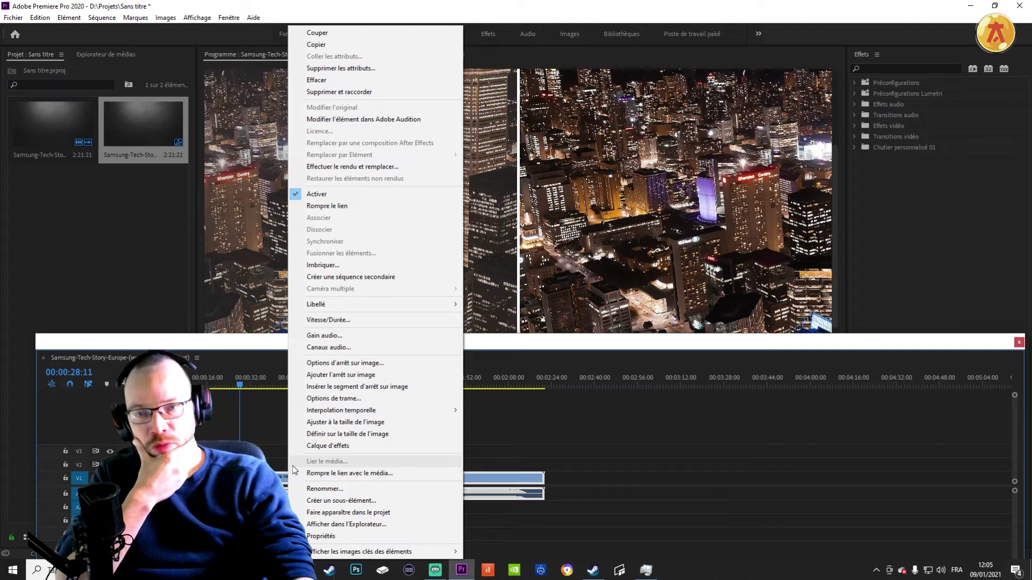
click(654, 420)
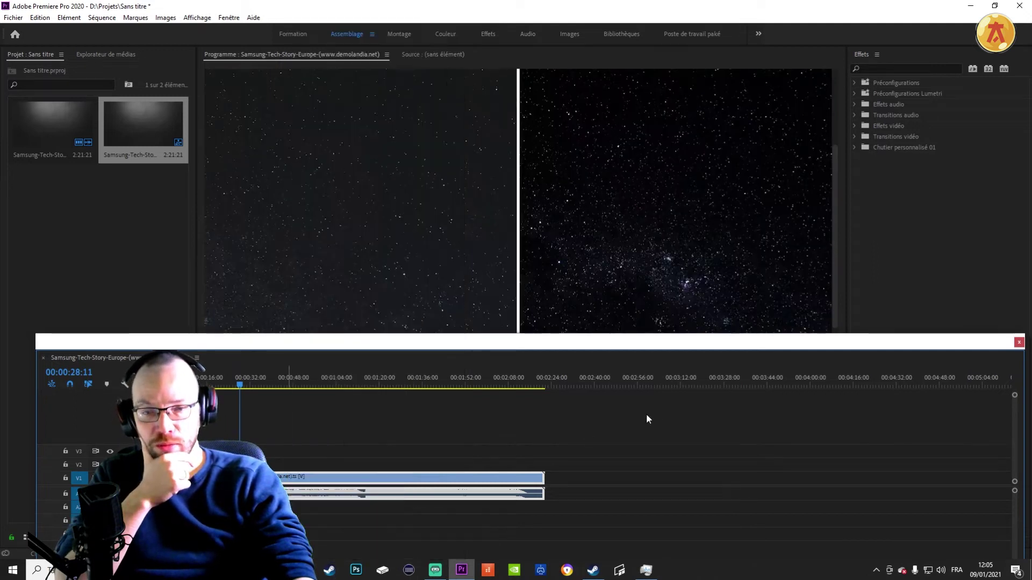
mouse_move(395, 386)
mouse_down()
mouse_move(373, 383)
mouse_move(401, 382)
mouse_up()
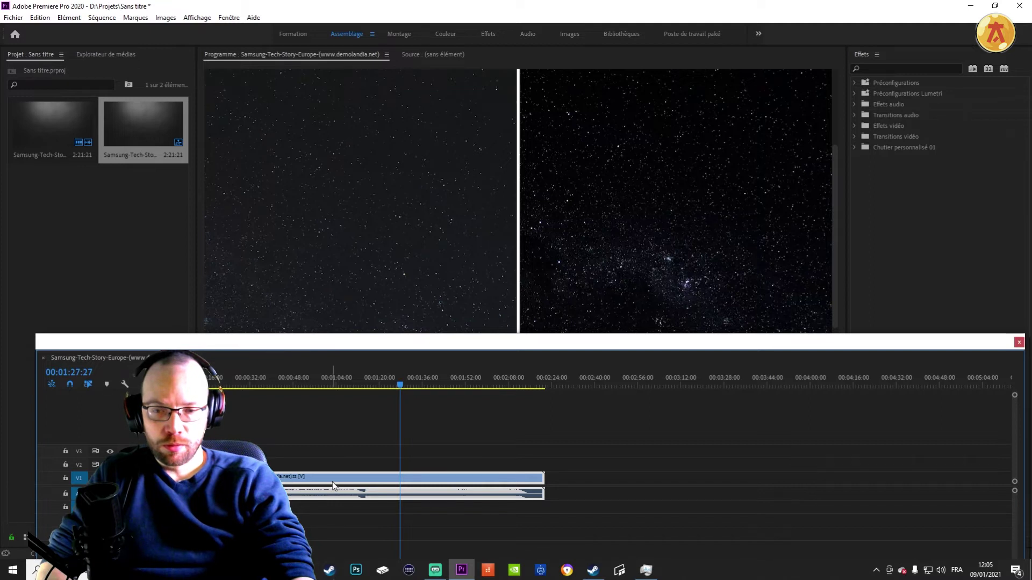
Step: Check Premiere Pro's processor and memory load in the Task Manager, before and after jumping to 00:01:12:16 in the sequence
click(643, 569)
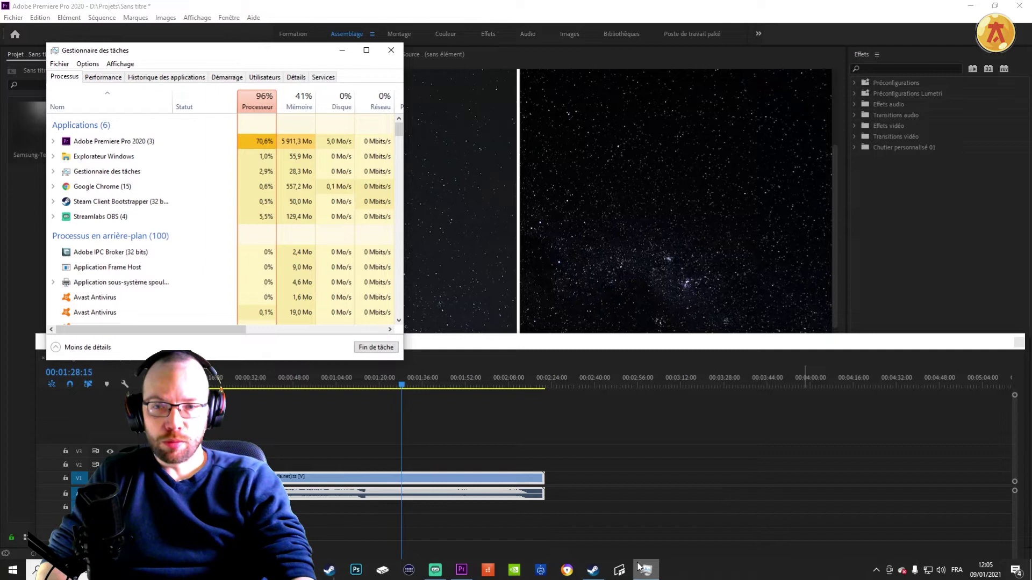
click(640, 568)
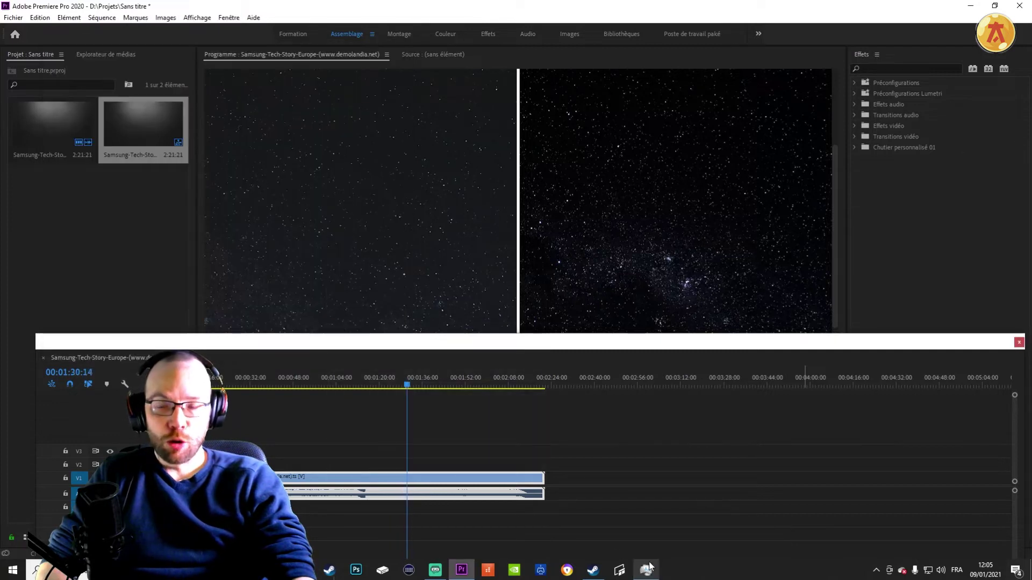
click(359, 378)
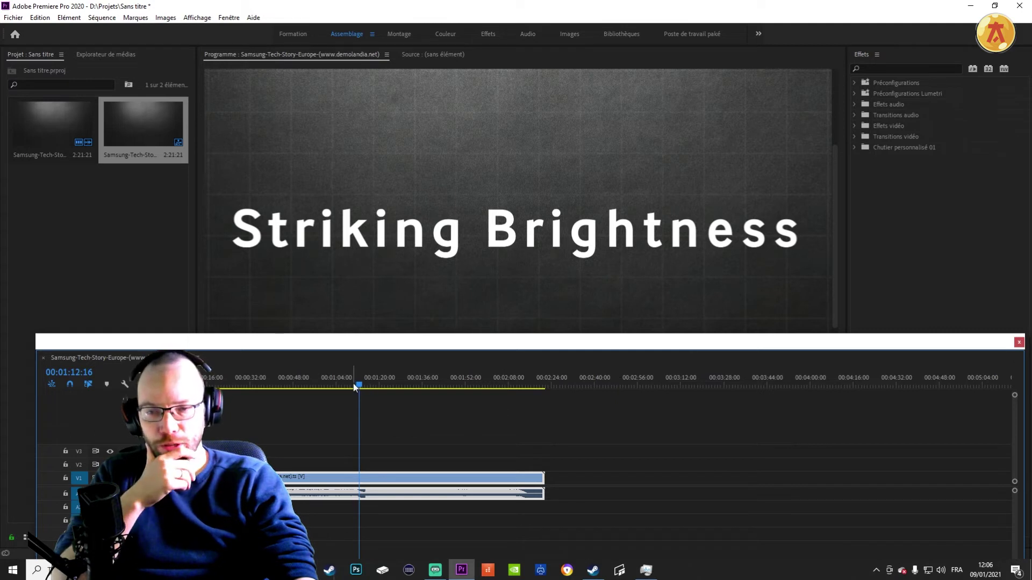
click(646, 571)
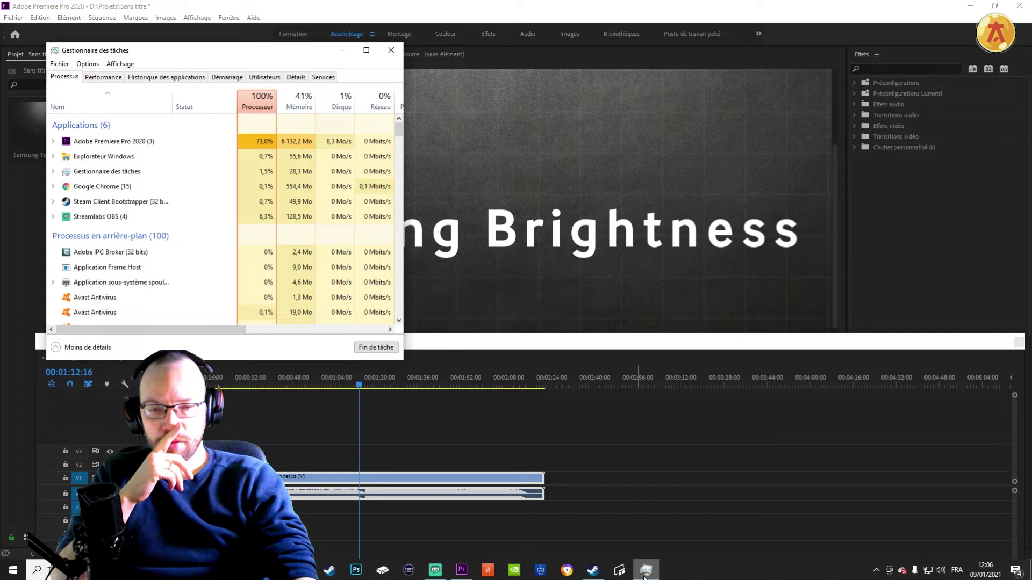
Step: Close the floating timeline panel and delete both the Samsung-Tech-Story sequence and its source clip from the project
click(1019, 346)
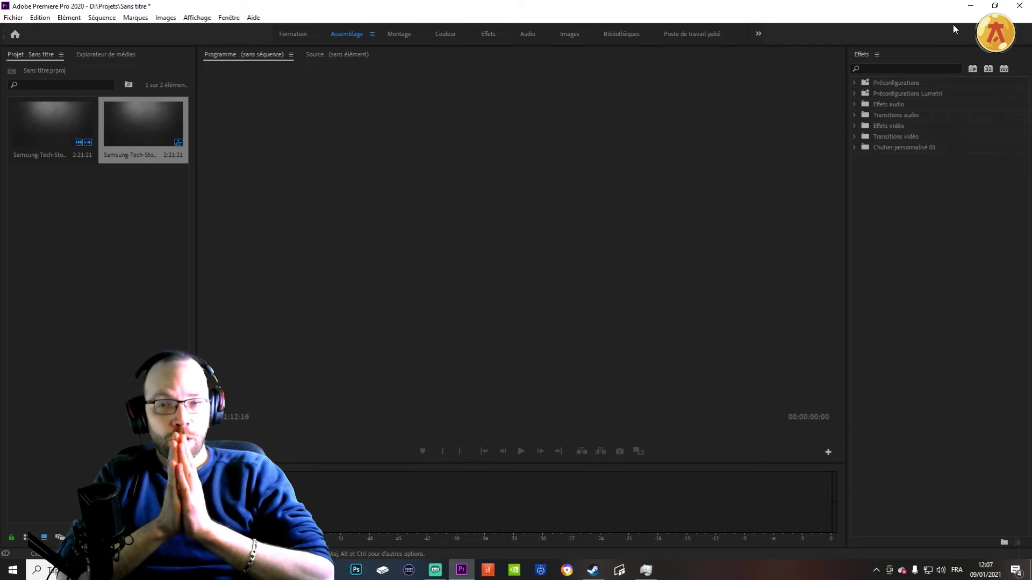
click(115, 206)
click(130, 127)
key(Delete)
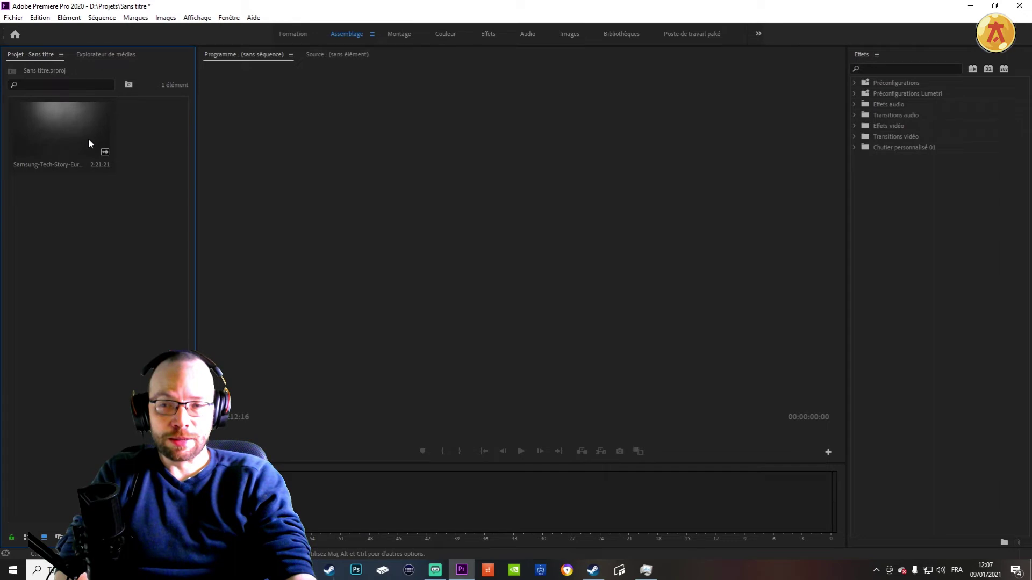
click(68, 169)
key(Delete)
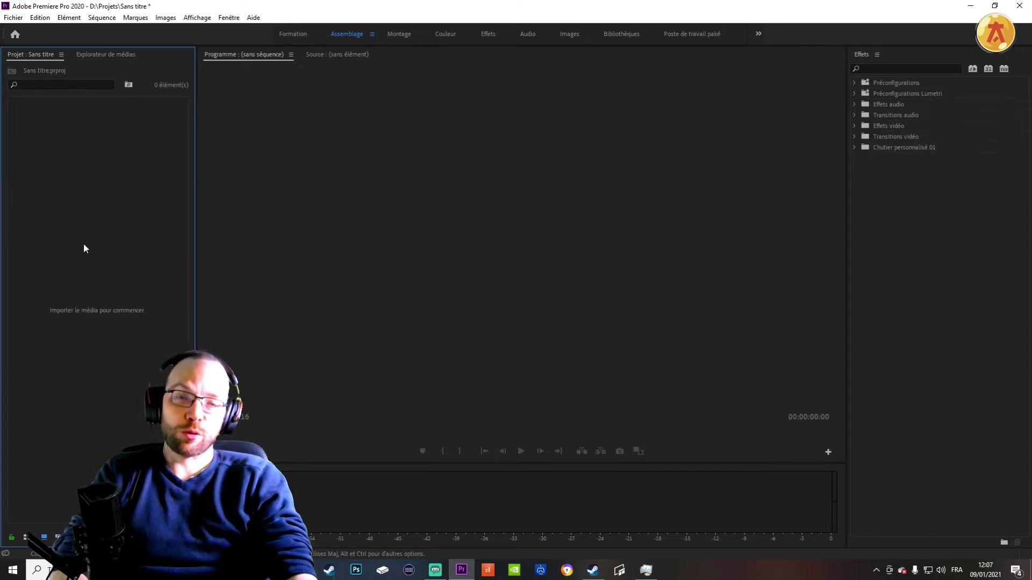